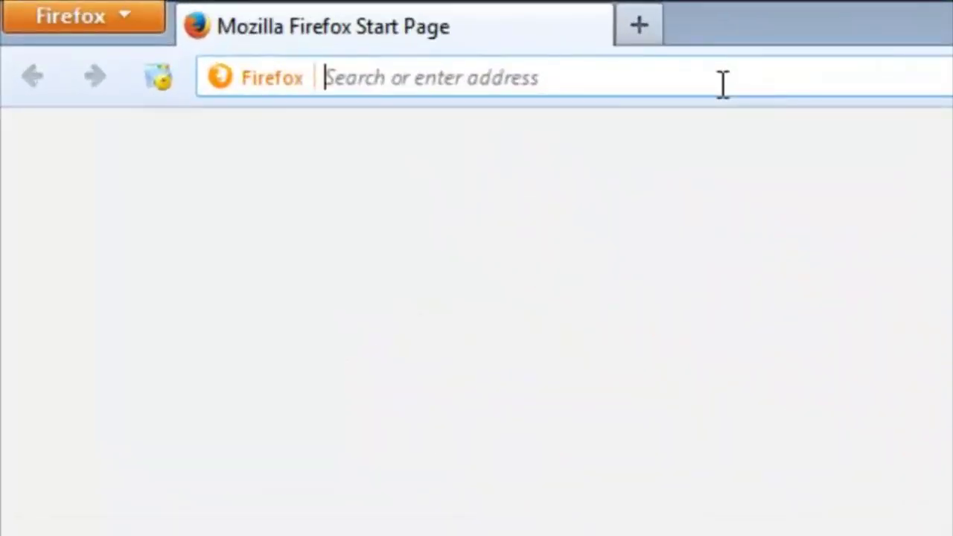
Enter yahoo.com in Firefox's address bar to load the Yahoo home page.
type("ya")
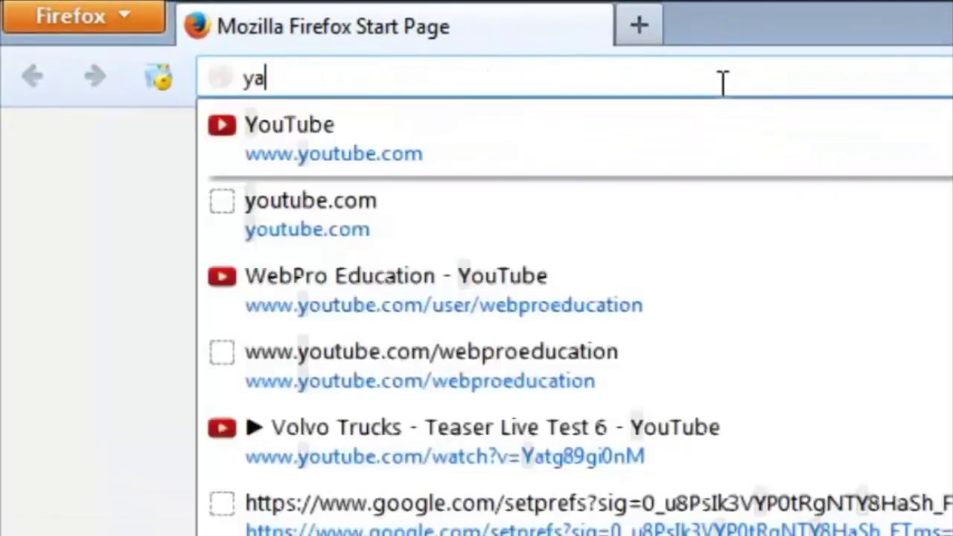
type("hoo.com")
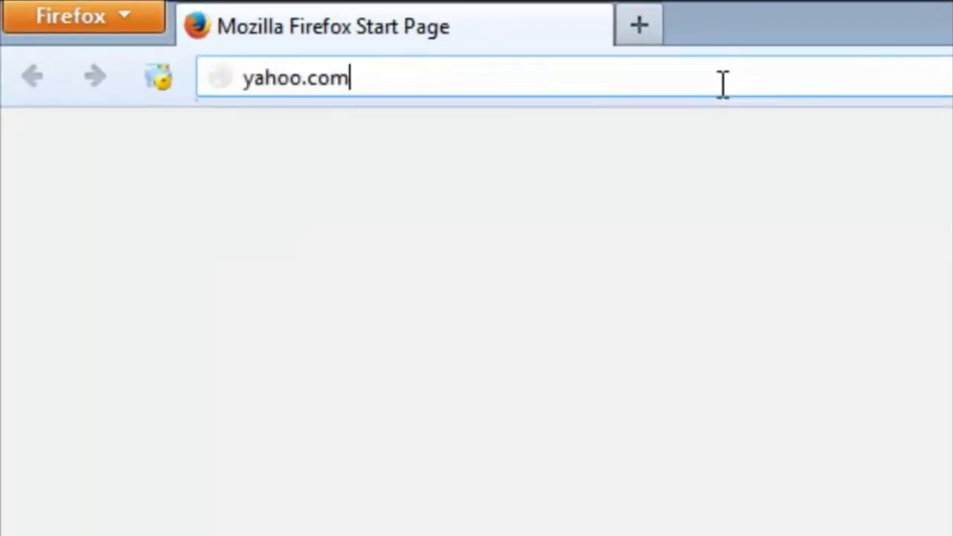
key("Return")
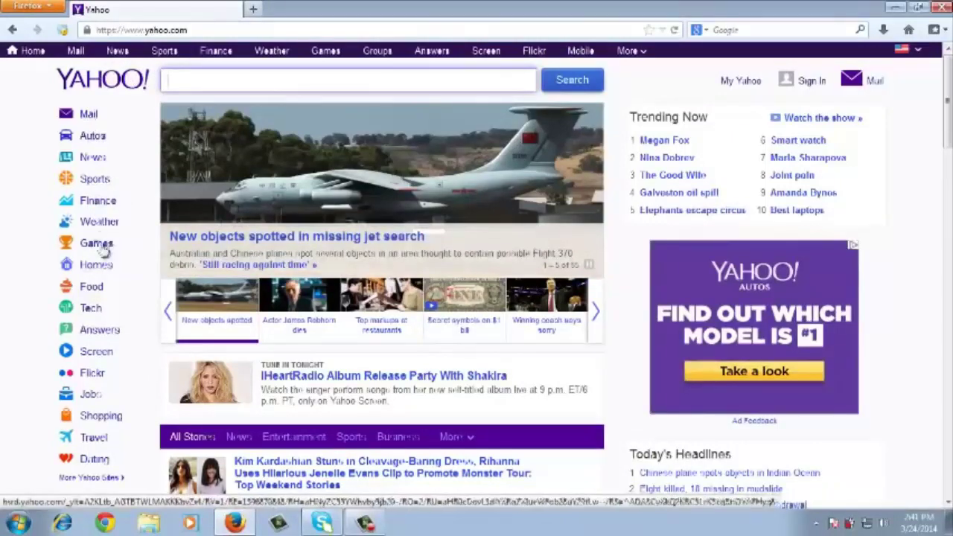
Reveal the Sign In dropdown offering Yahoo, Facebook and sign-up options.
scroll(88, 435, "down", 3)
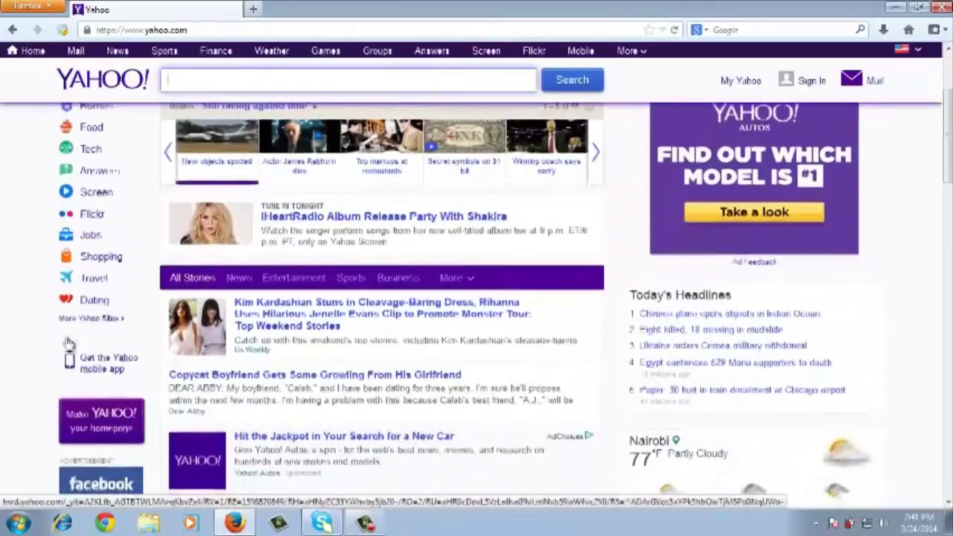
scroll(74, 320, "up", 3)
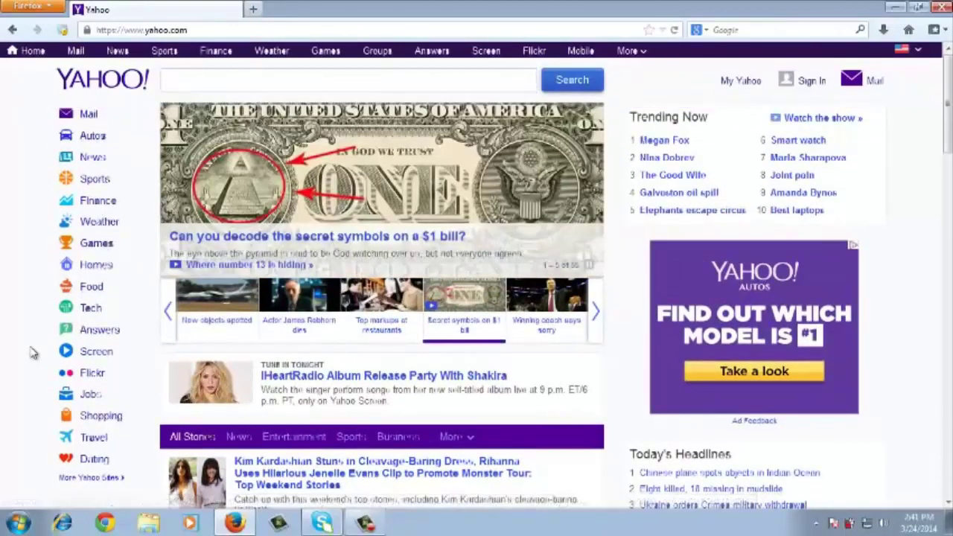
mouse_move(801, 83)
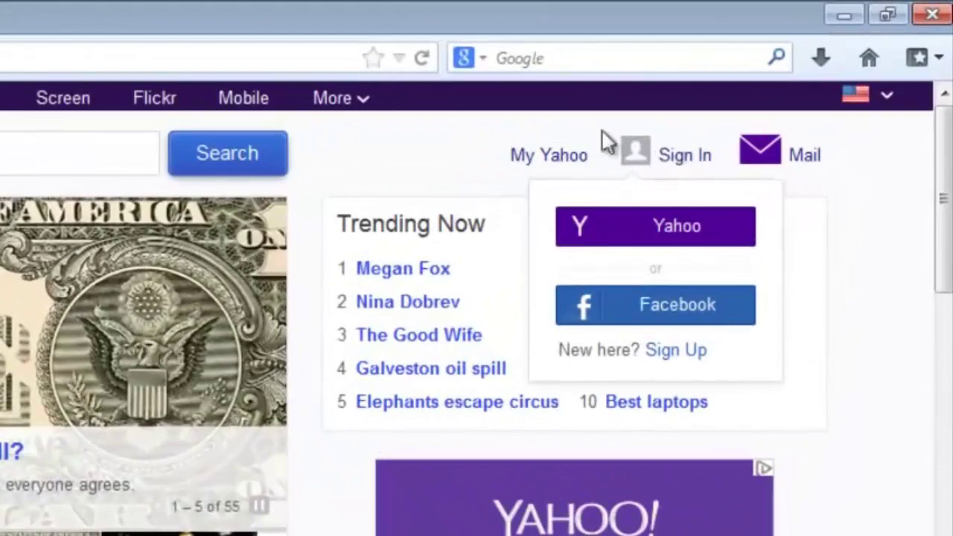
Follow the Sign Up link under 'New here?' to reach the registration form.
left_click(672, 351)
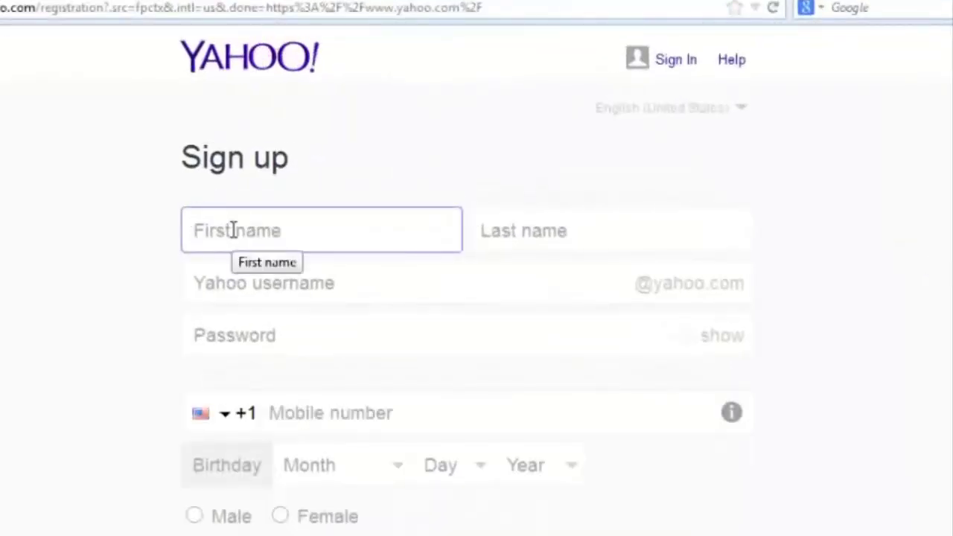
Leave First name, Last name, username and password blank, triggering their required-field errors.
left_click(233, 230)
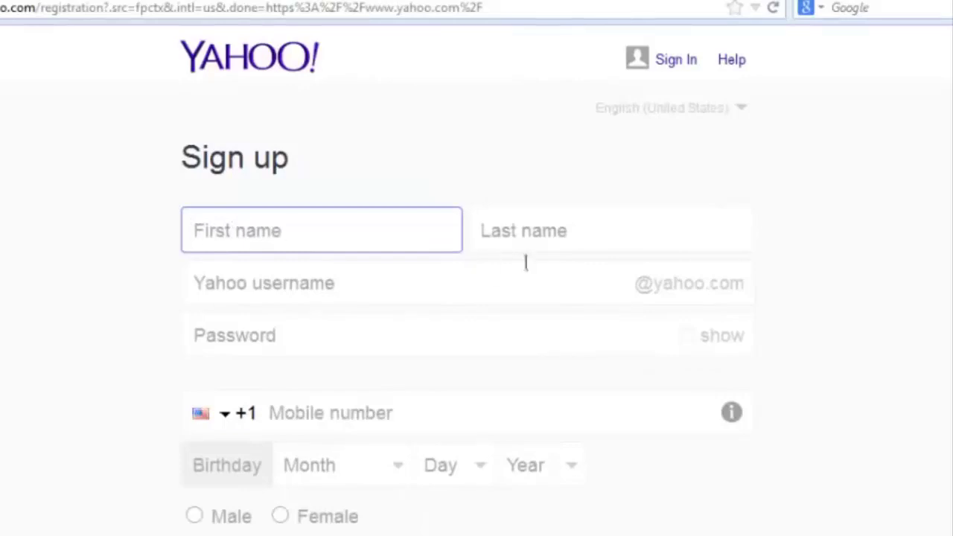
left_click(564, 231)
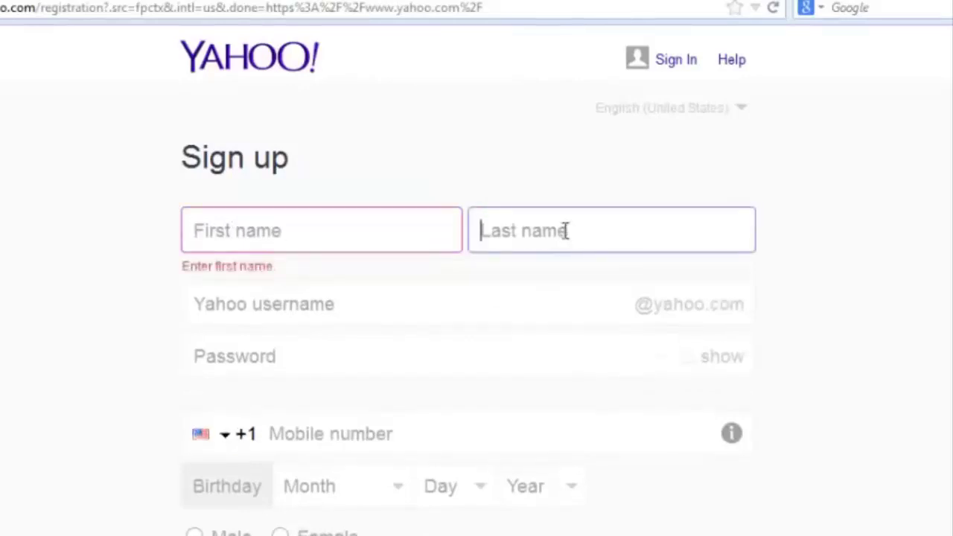
left_click(104, 241)
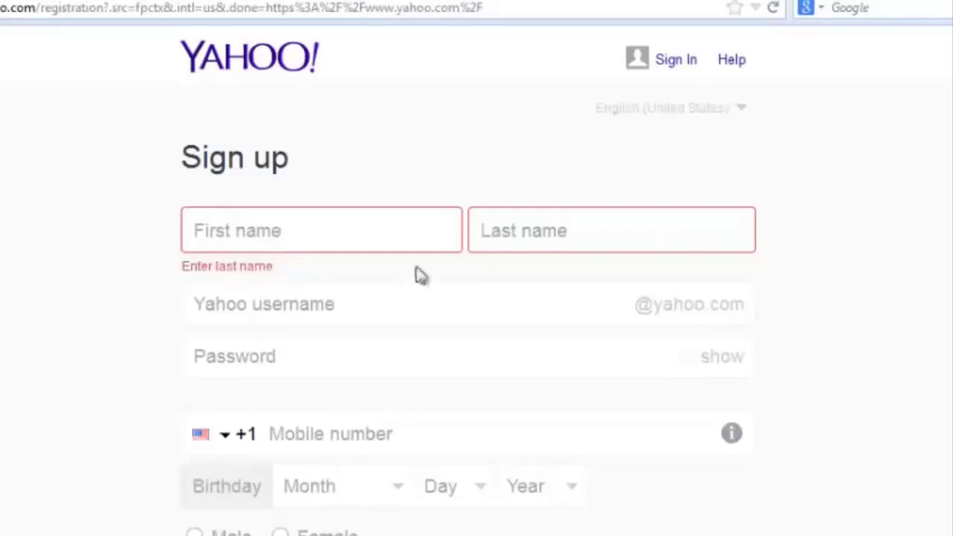
left_click_drag(192, 268, 277, 285)
left_click(304, 281)
left_click(304, 225)
left_click(357, 311)
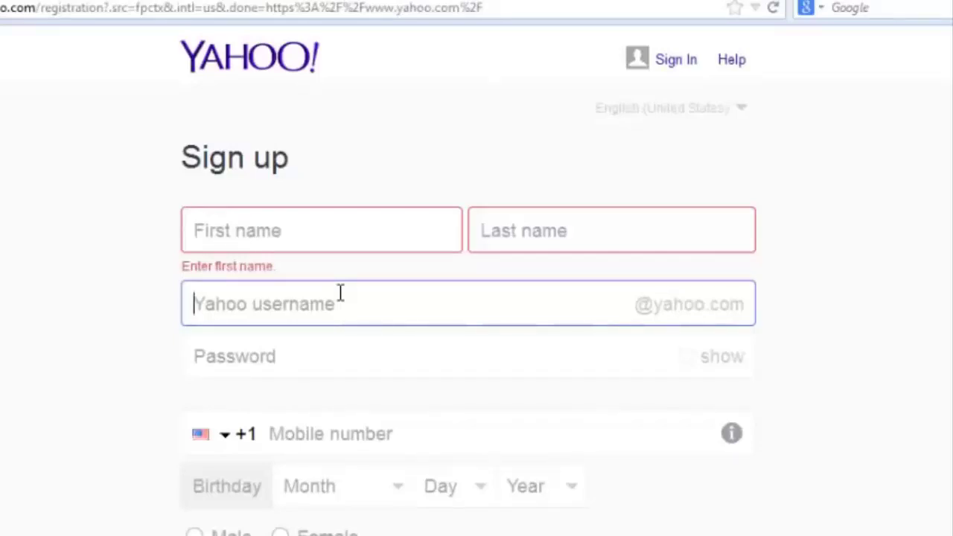
left_click(332, 365)
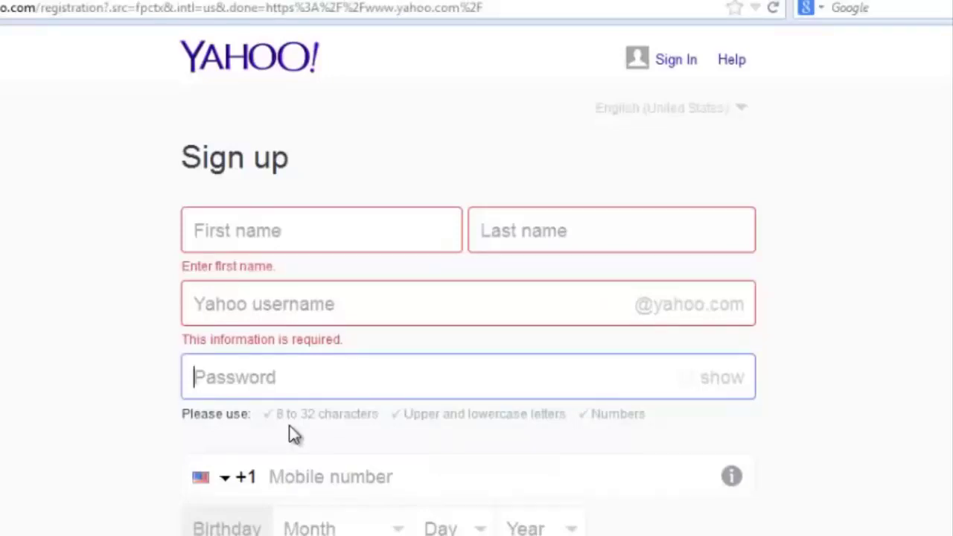
left_click(361, 474)
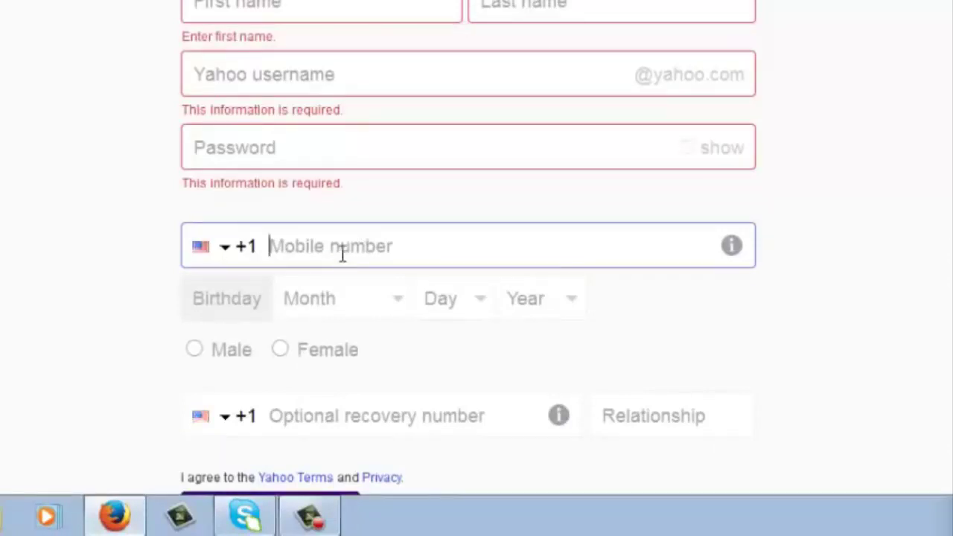
View the mobile number info note, then pick Kenya (+254) as the country code.
left_click(731, 247)
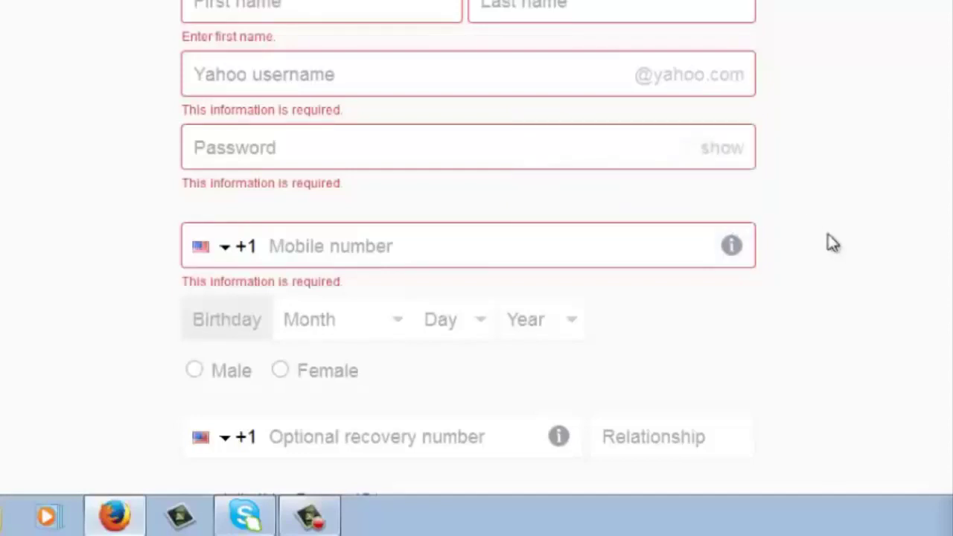
left_click(600, 236)
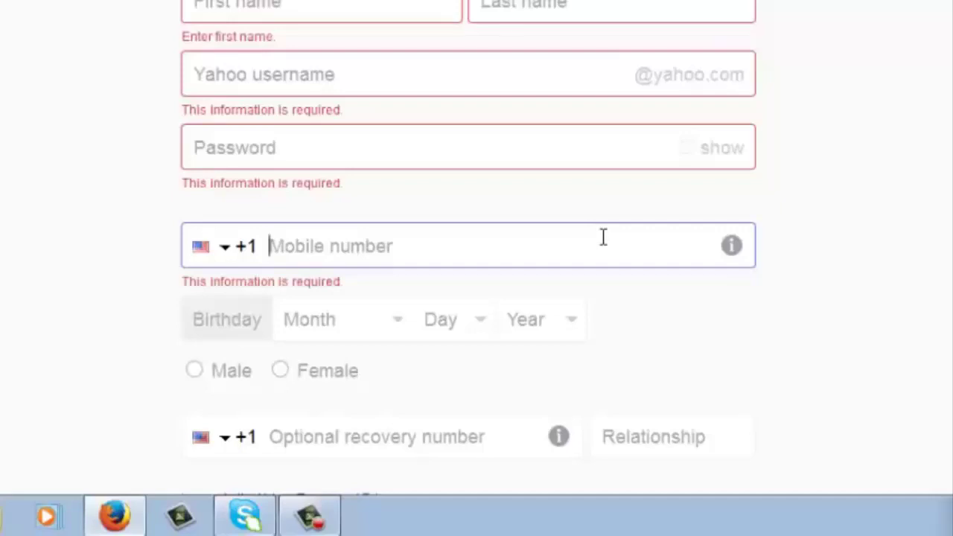
left_click(222, 253)
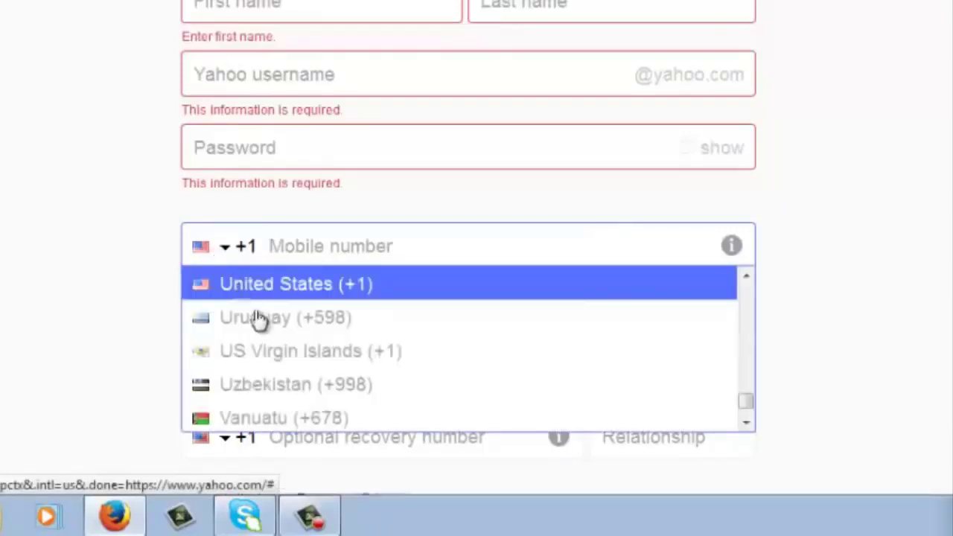
scroll(272, 336, "down", 1)
scroll(272, 335, "up", 20)
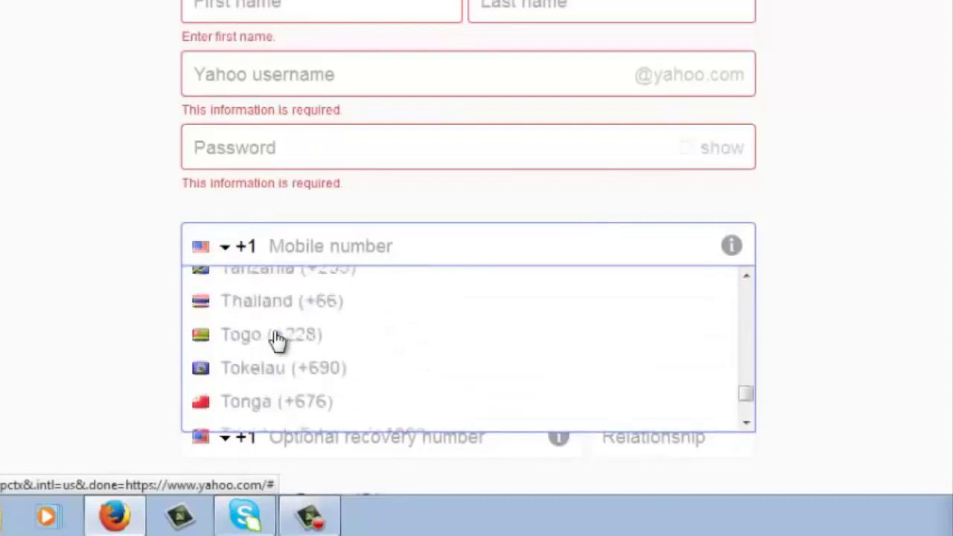
left_click(279, 283)
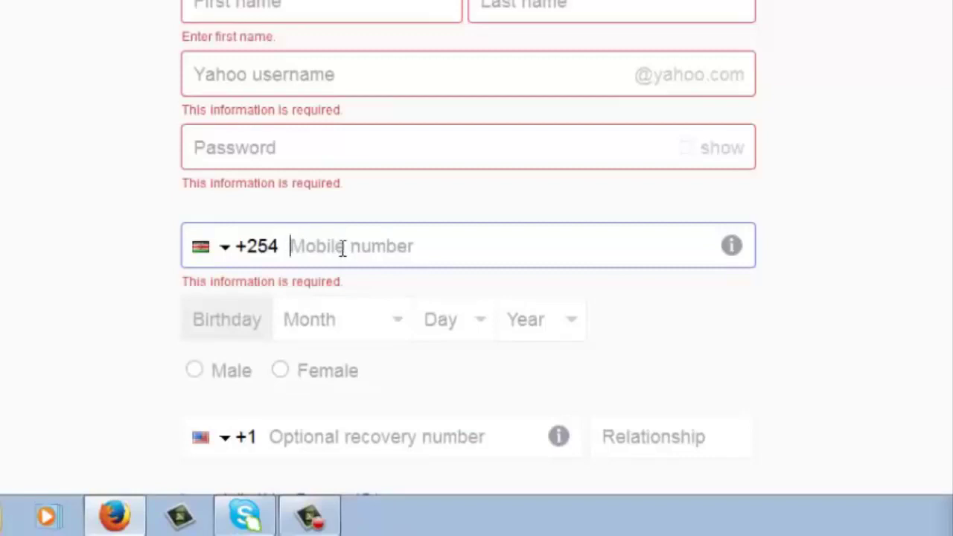
scroll(342, 249, "down", 3)
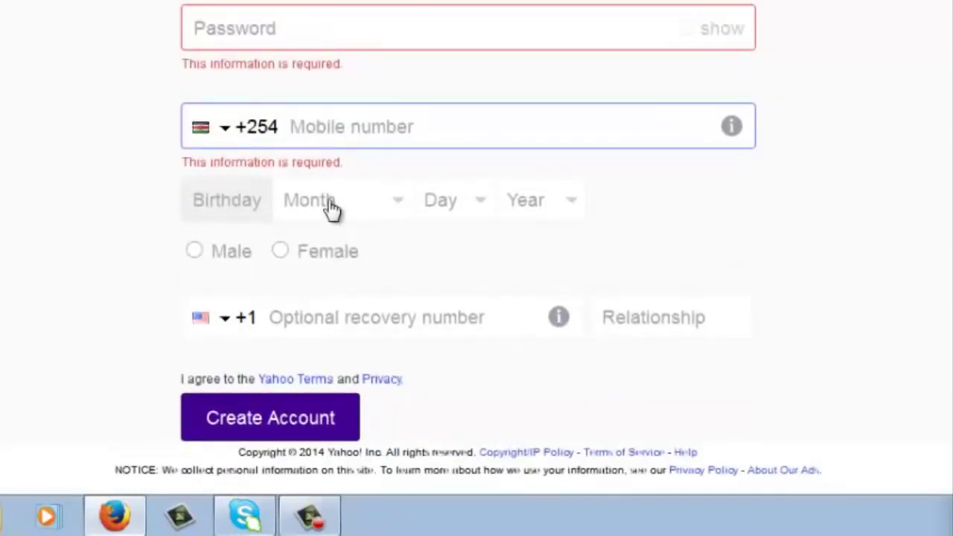
Dismiss the birth month list without choosing and select Male as the gender.
left_click(332, 208)
left_click(886, 254)
left_click(198, 253)
left_click(195, 274)
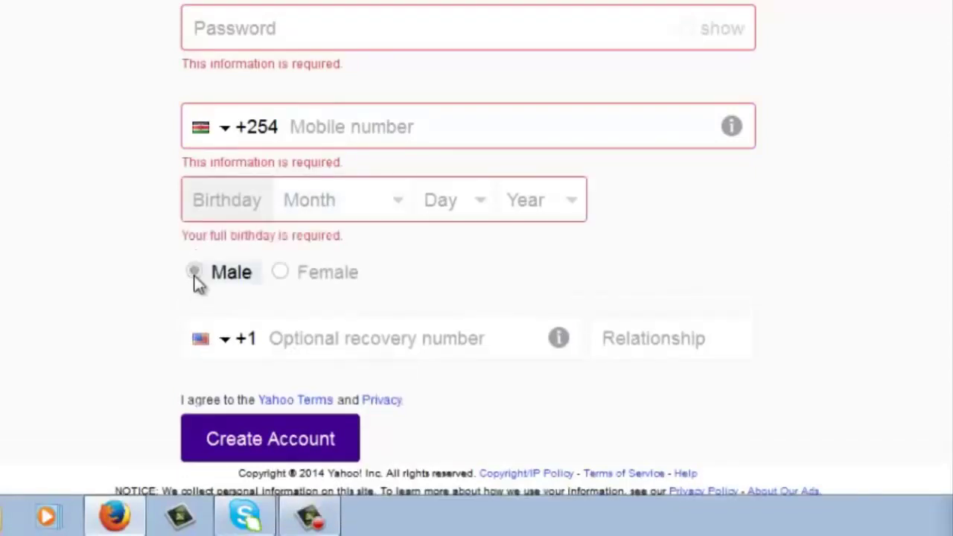
Visit the Relationship field and scroll down to the Create Account button.
scroll(857, 283, "down", 1)
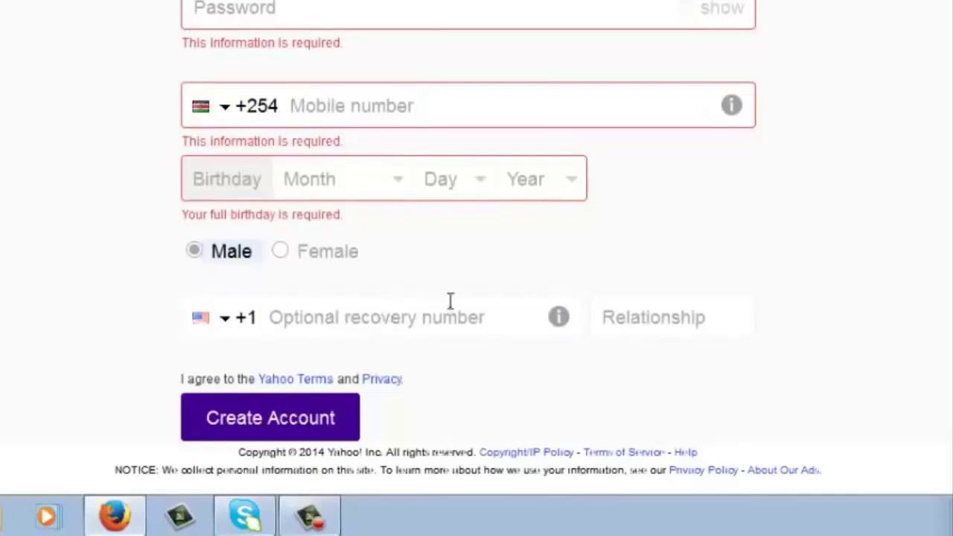
left_click(645, 321)
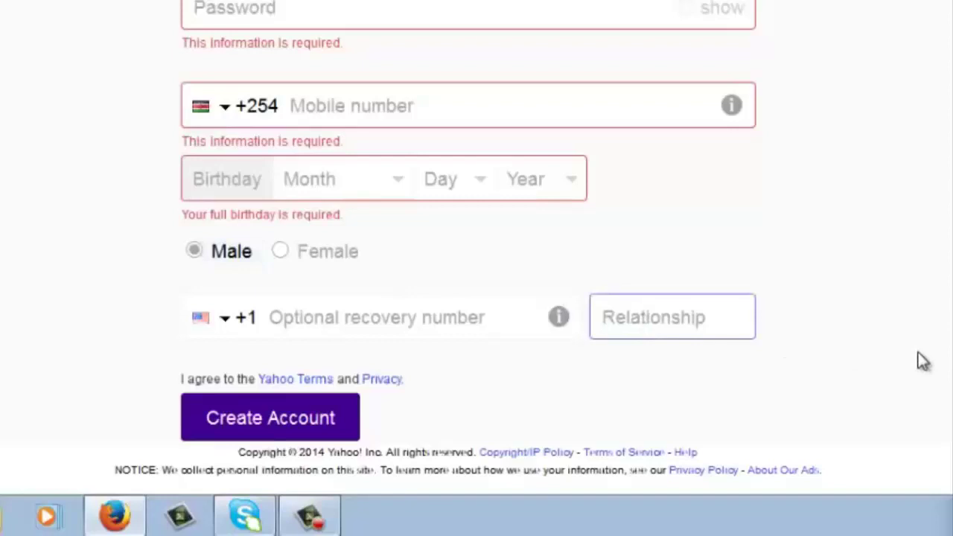
scroll(565, 297, "up", 3)
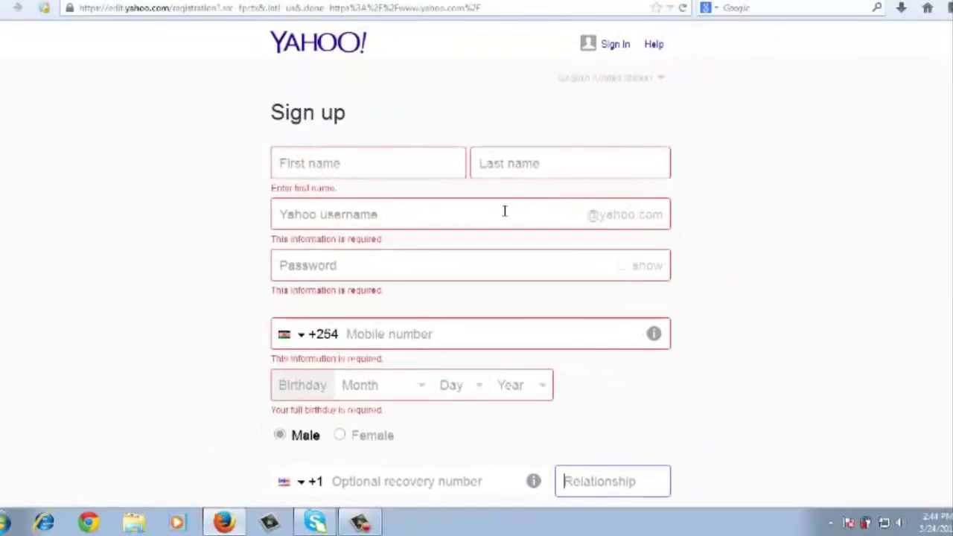
scroll(808, 298, "down", 3)
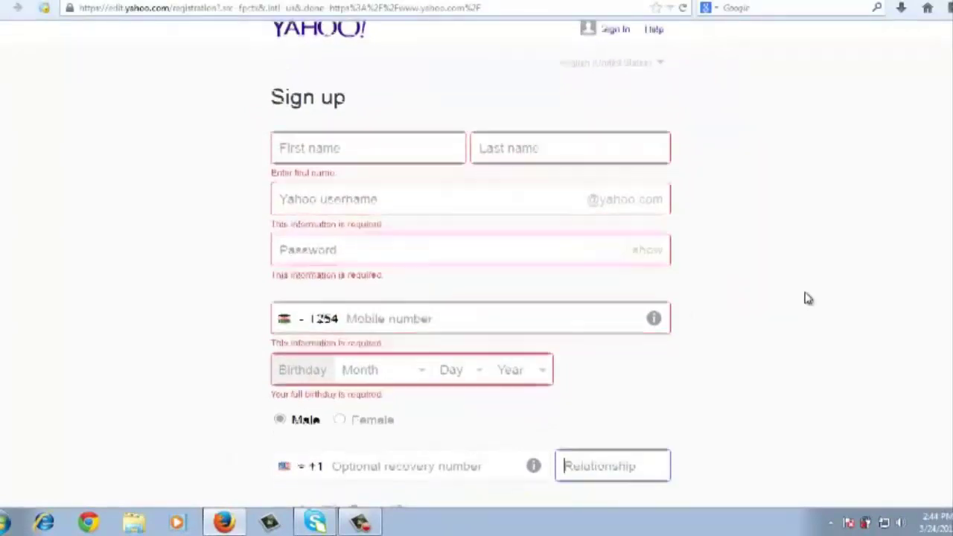